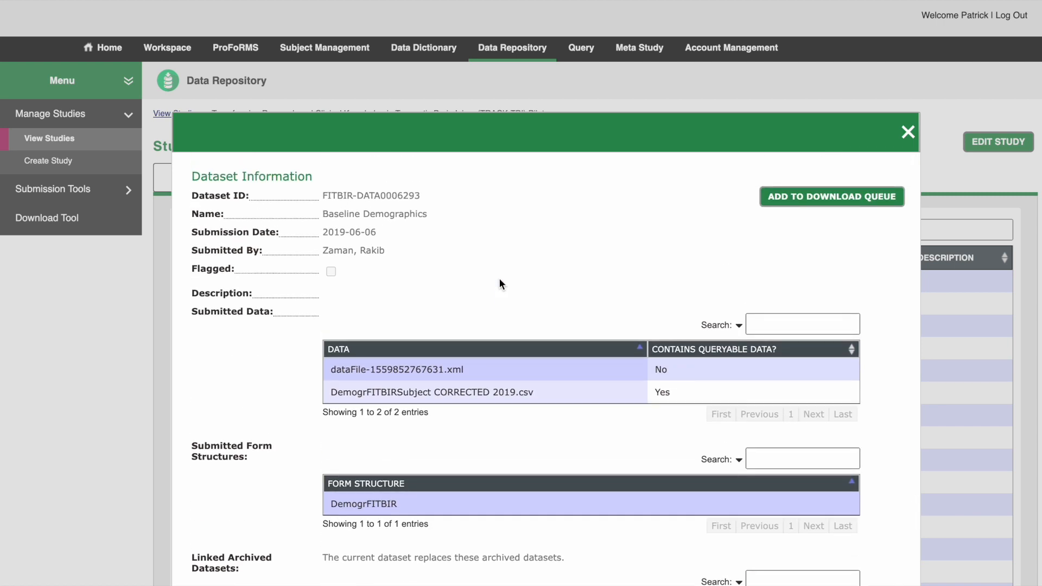
Add the Baseline Demographics dataset to the download queue and close its dataset information.
click(824, 203)
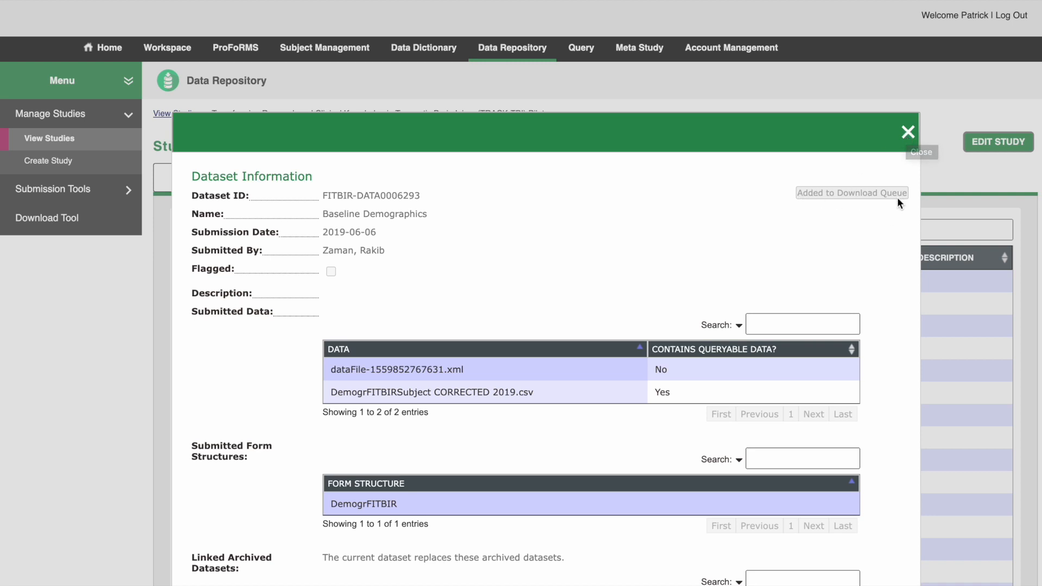
click(907, 133)
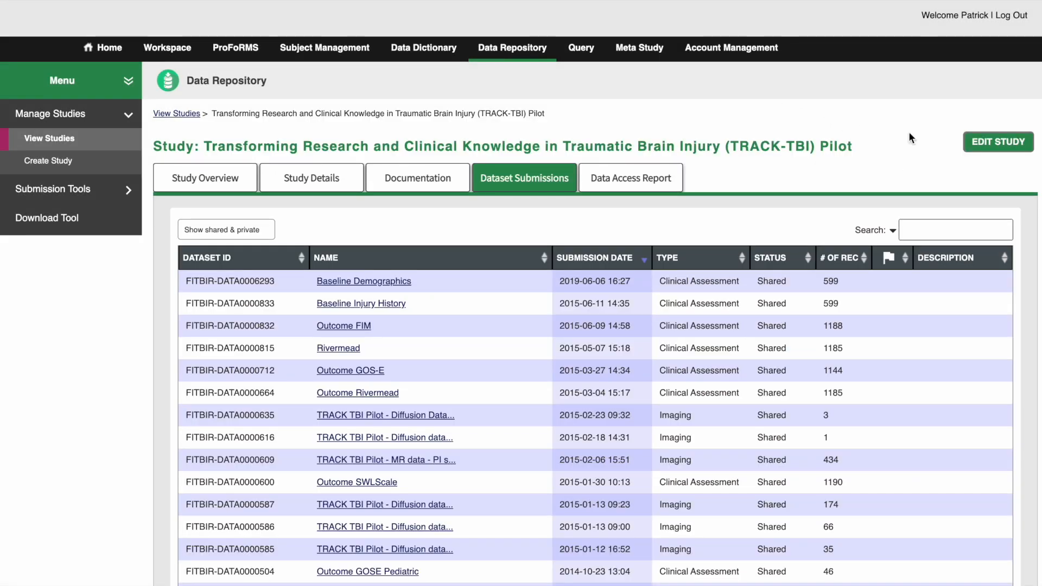
In the Query module, filter the studies by the Abbreviated Injury Scale (AIS) form.
click(581, 49)
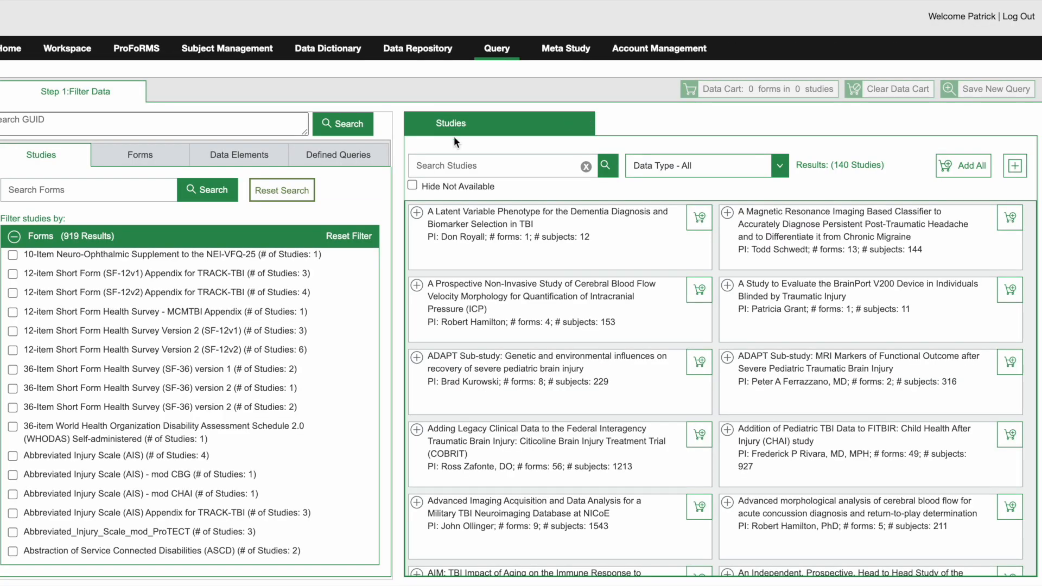
scroll(127, 448, down, 1)
scroll(128, 448, down, 1)
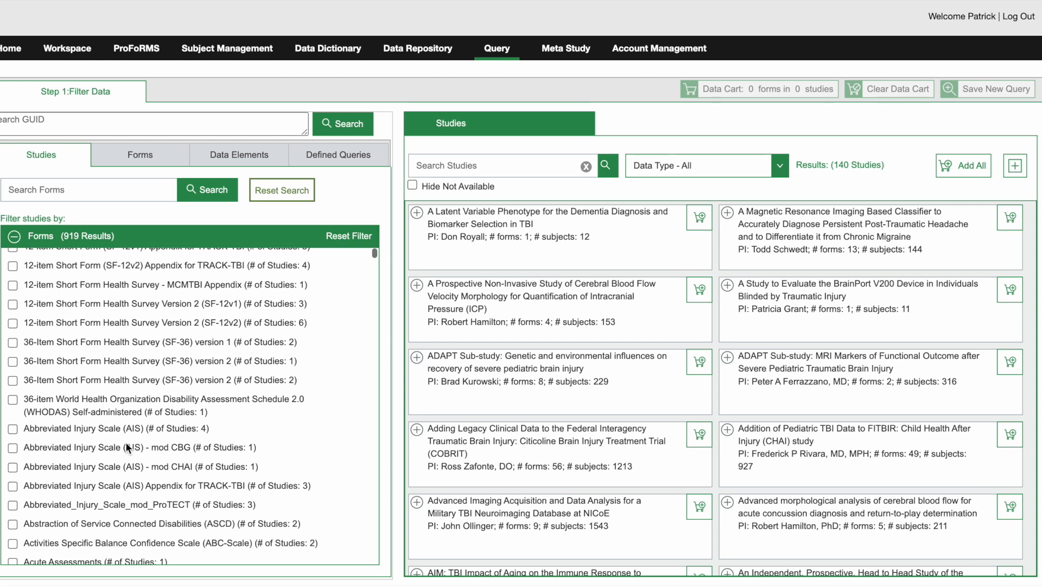
scroll(102, 418, down, 1)
click(13, 419)
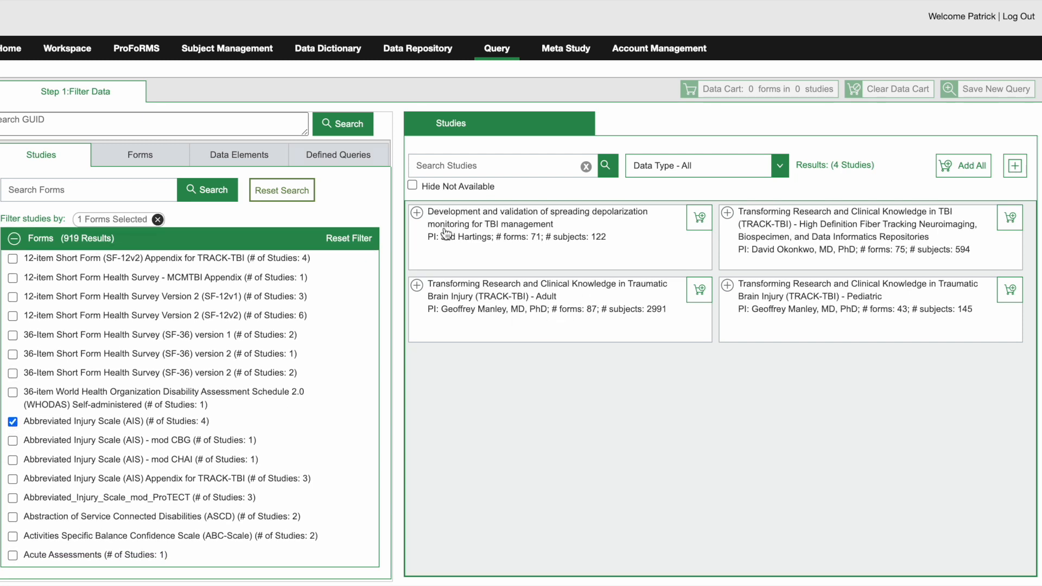
Add the BSI18, GCS and AIS forms of the spreading depolarization monitoring study to the data cart.
click(417, 212)
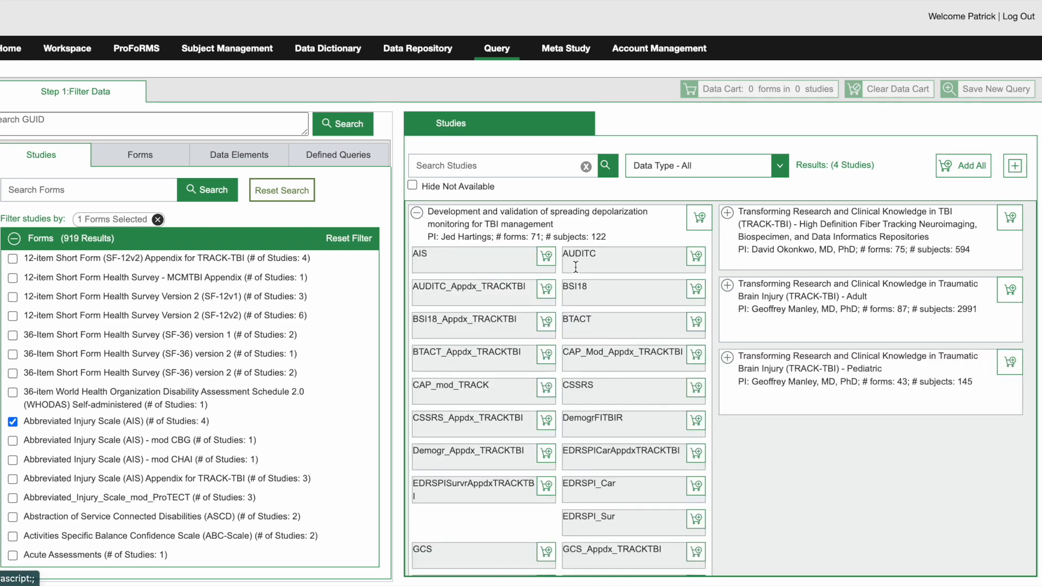
click(696, 288)
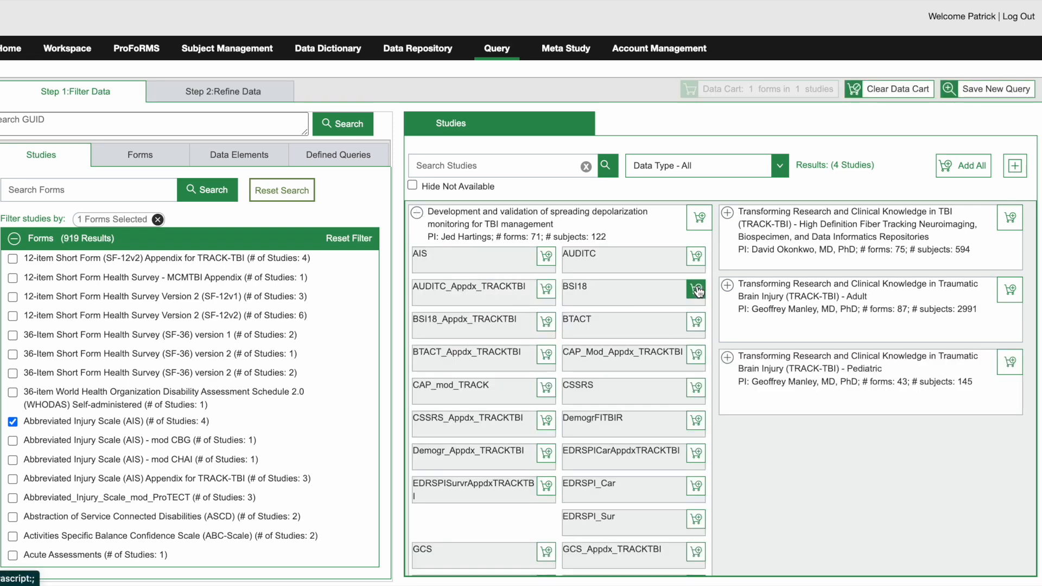
scroll(633, 390, down, 2)
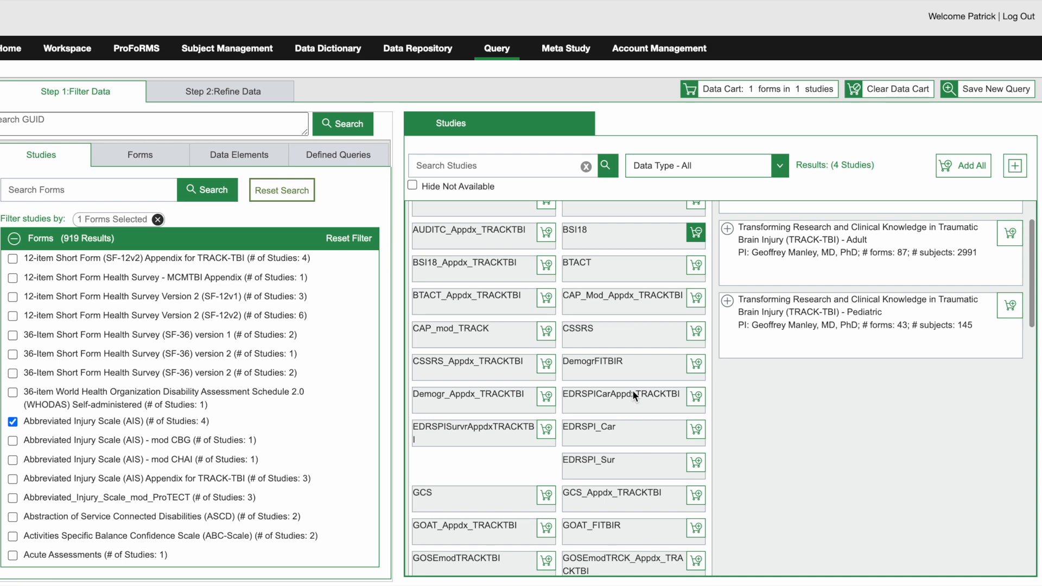
click(546, 495)
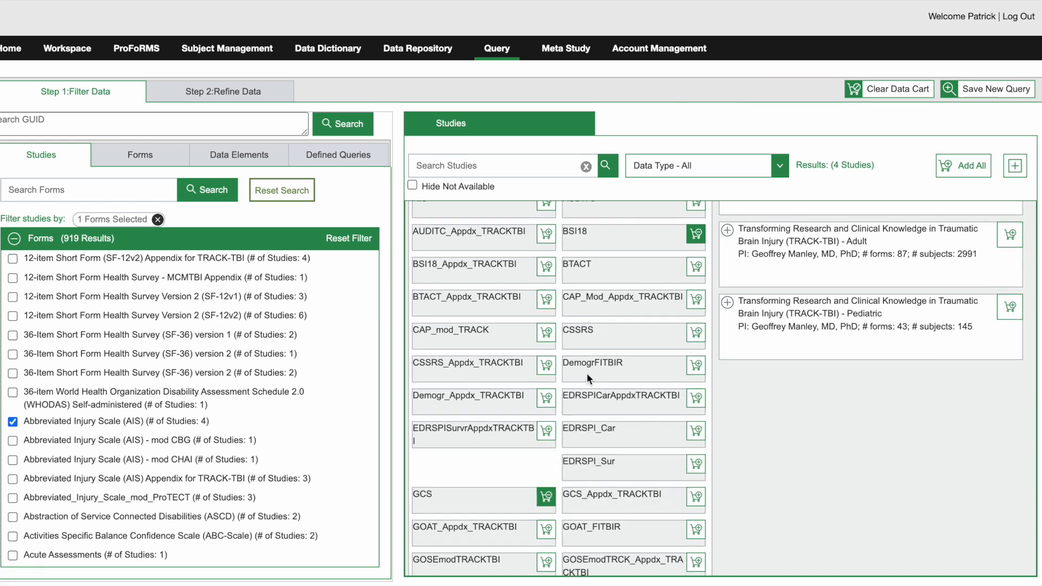
scroll(587, 378, up, 2)
click(546, 259)
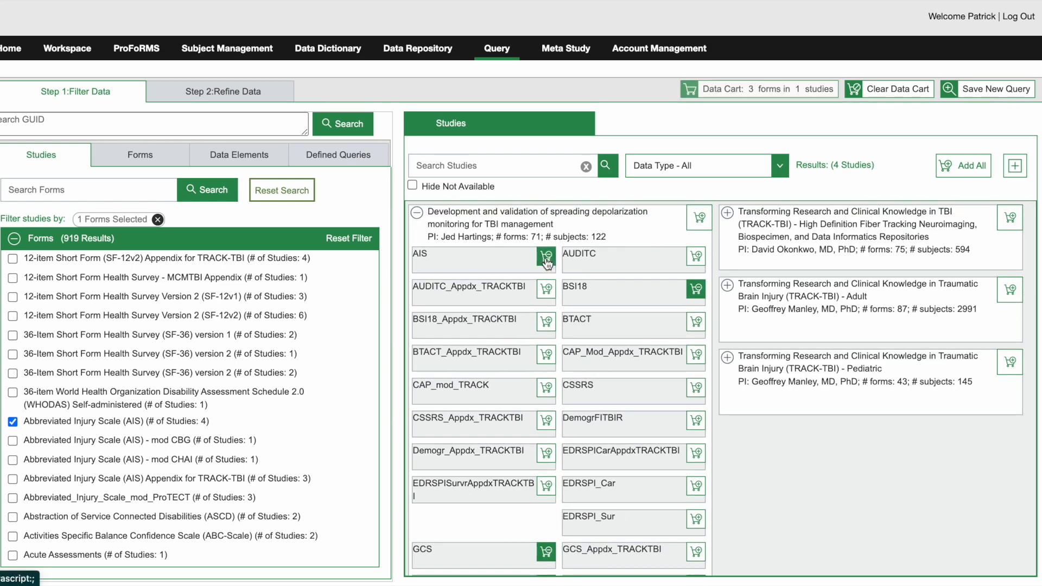
In Refine Data, join the BSI-18, Glasgow Coma Scale and AIS forms as first, second and third form.
click(211, 95)
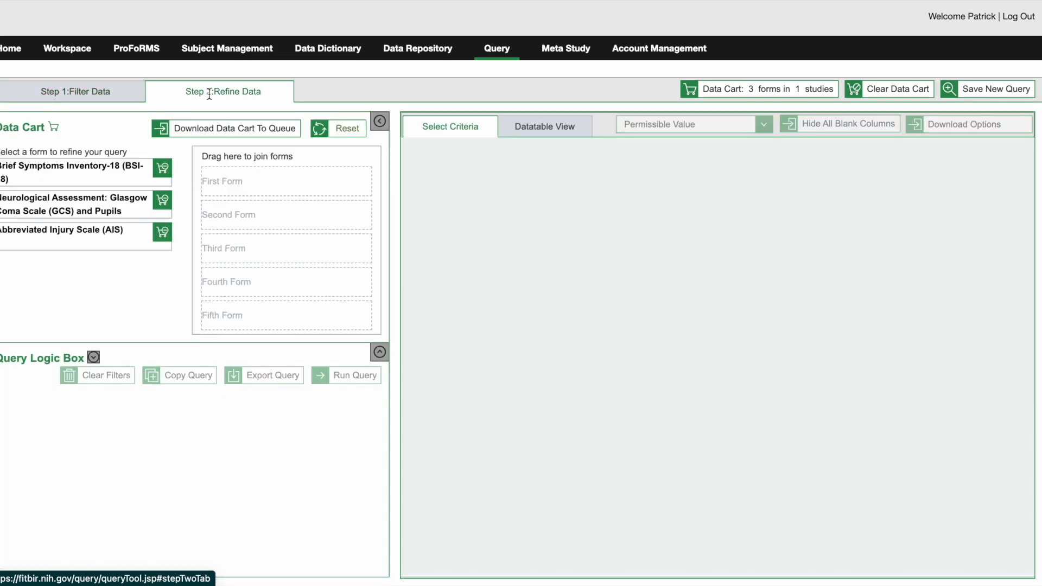
drag(150, 174, 302, 183)
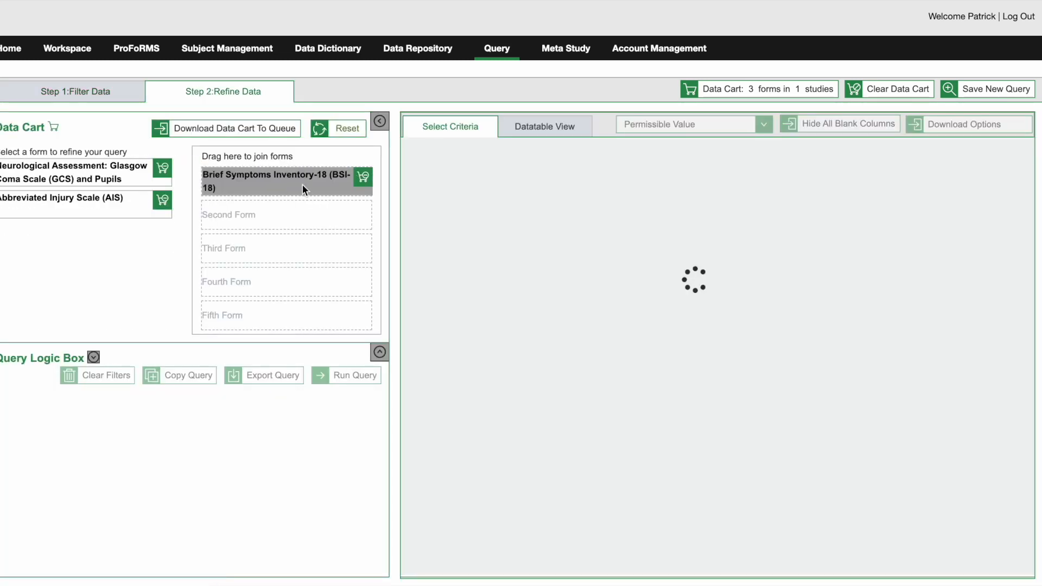
drag(111, 176, 277, 219)
drag(99, 171, 275, 259)
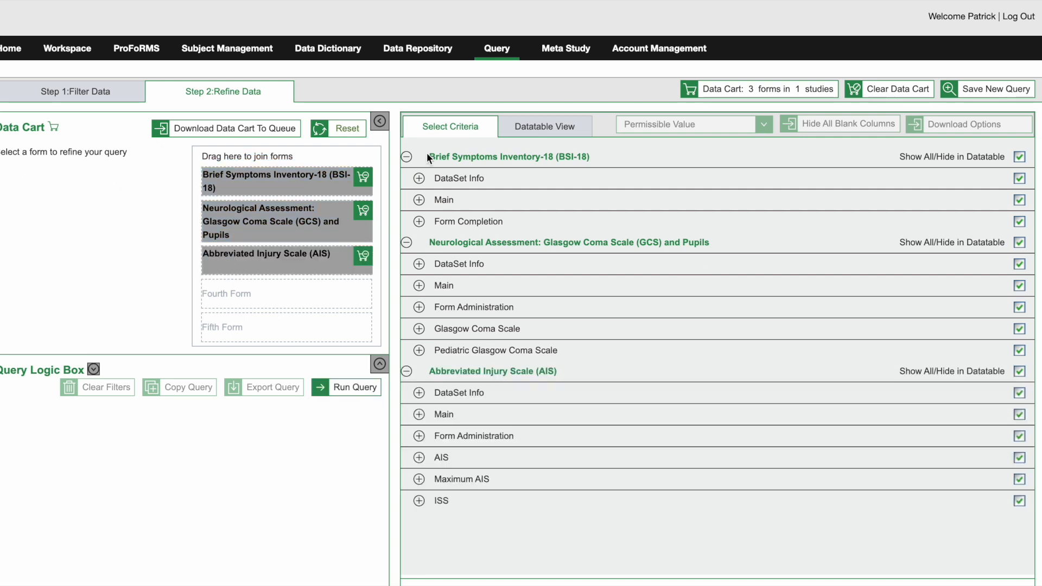
Filter the BSI-18 form's Age in years to a minimum of 18 and run the query.
click(419, 200)
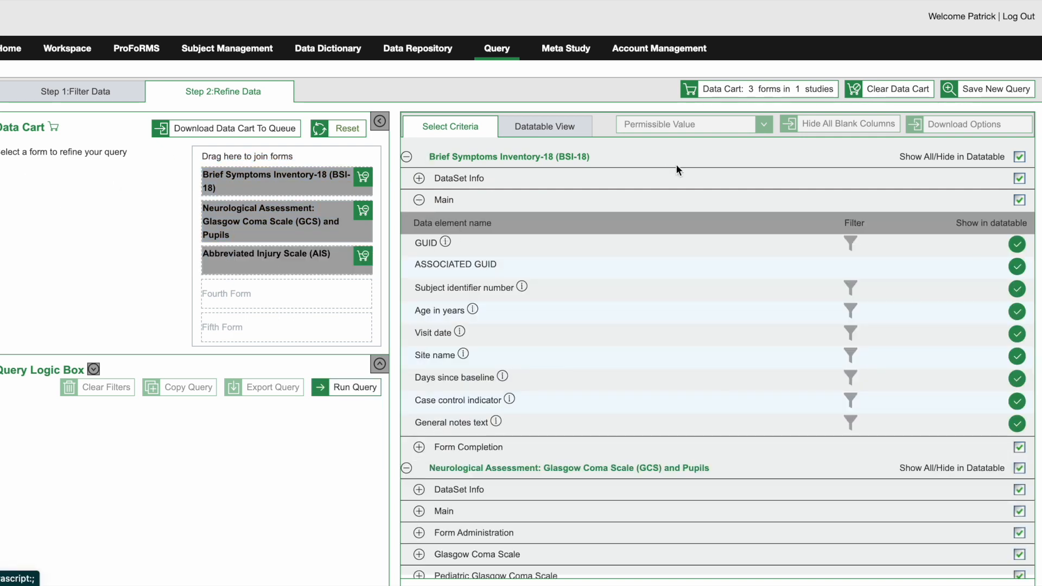
scroll(675, 265, down, 2)
click(850, 268)
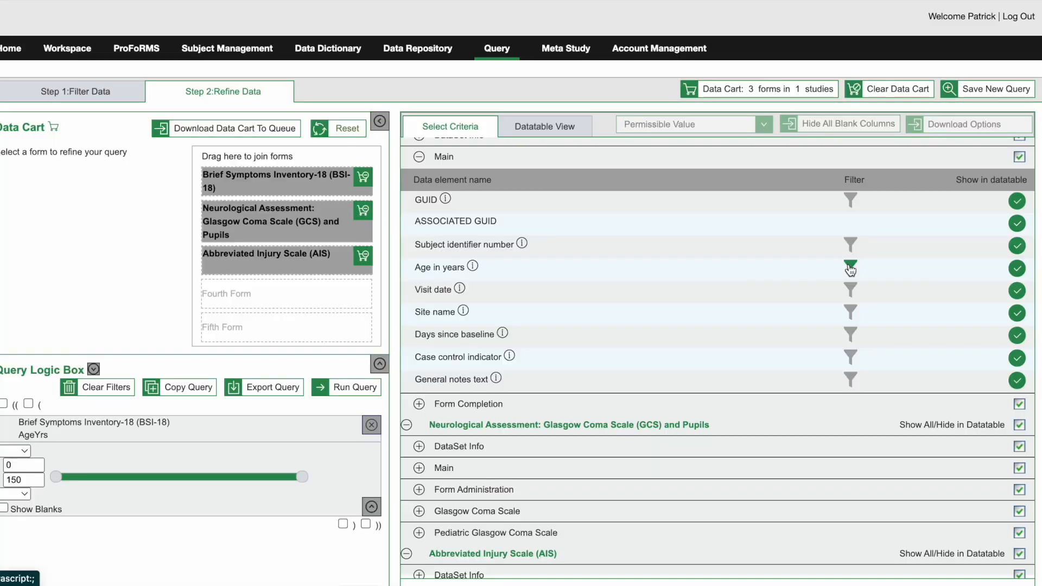
double_click(14, 464)
text(18)
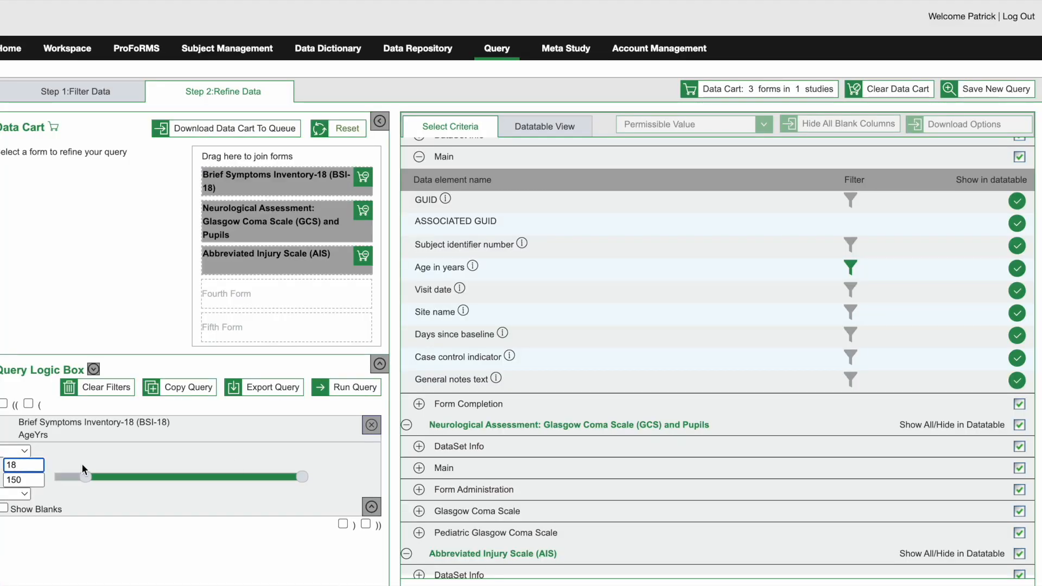
click(353, 386)
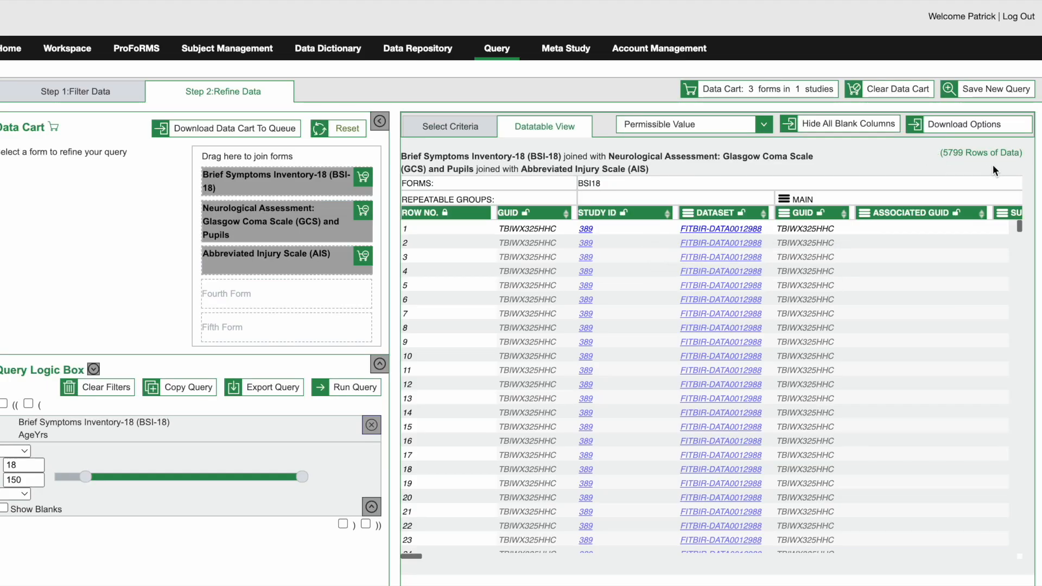
Send the query results to the download queue as a regular CSV named "BSI - GCS - AIS - Adults".
click(981, 126)
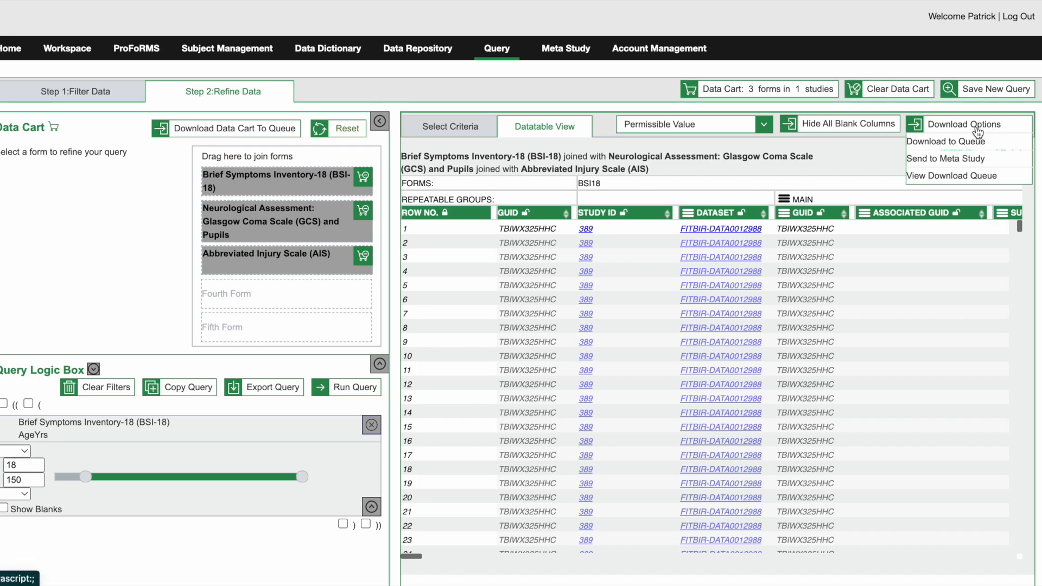
click(959, 142)
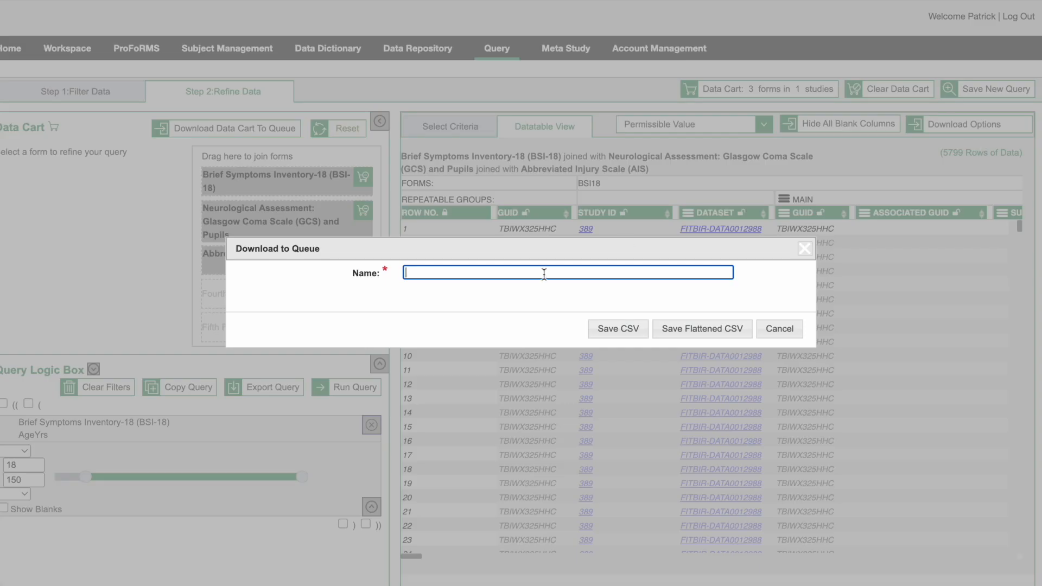
text(BSI - GCS - AIS - Adults)
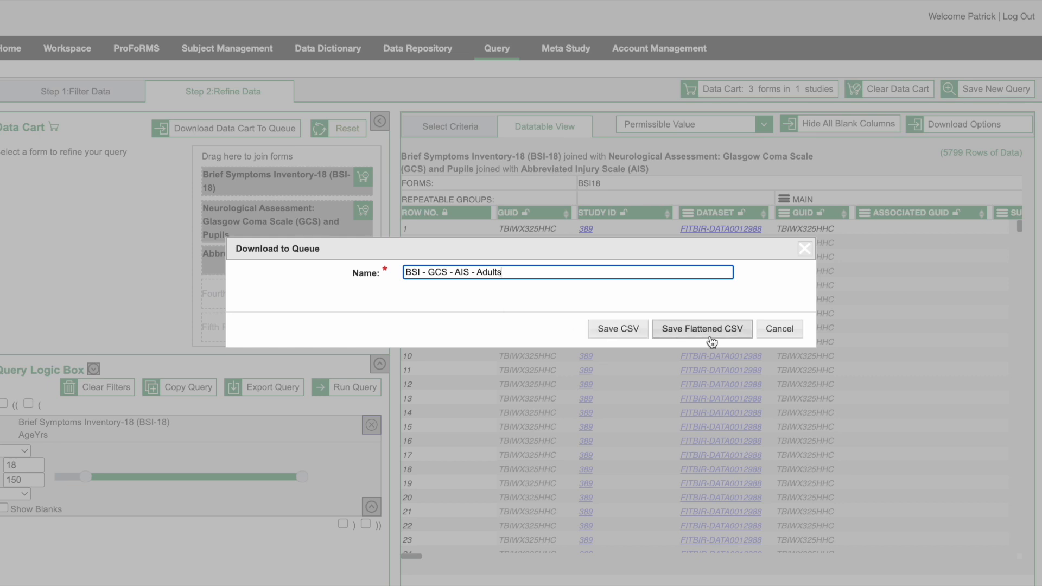
click(620, 337)
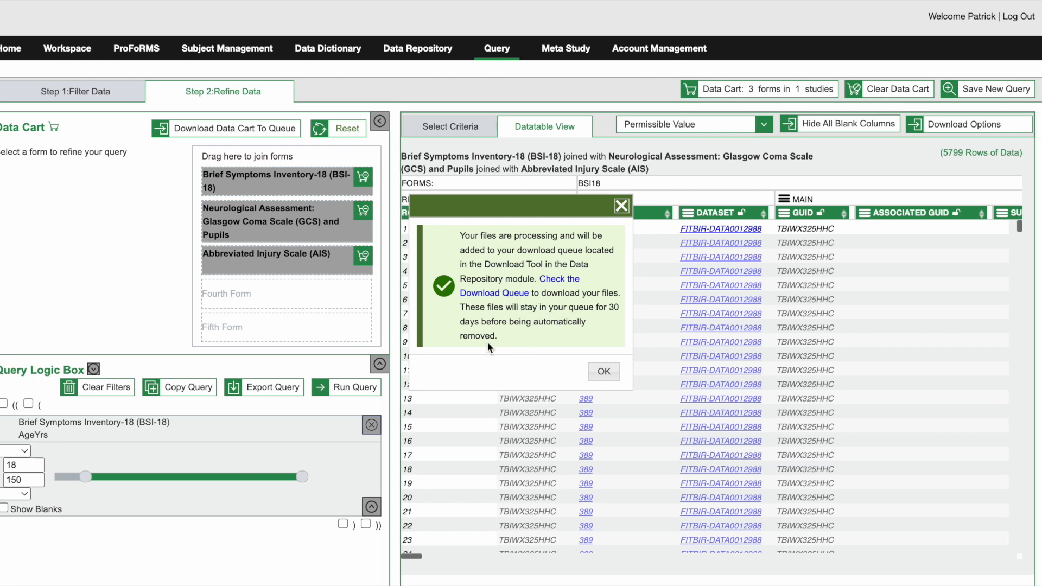
click(604, 373)
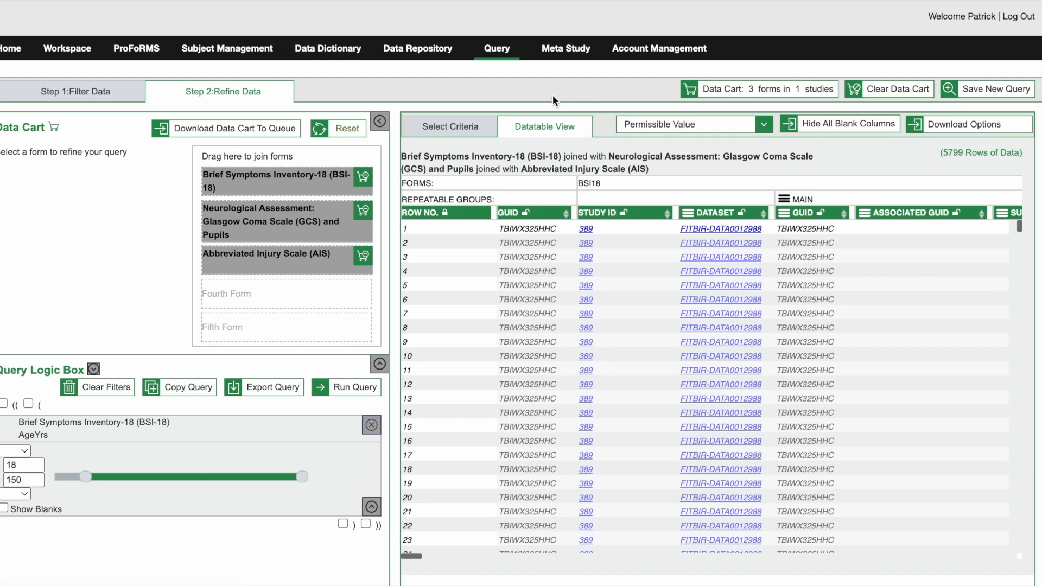
Open the JavaScript version of the Data Repository's Download Tool and accept the privacy terms.
click(425, 51)
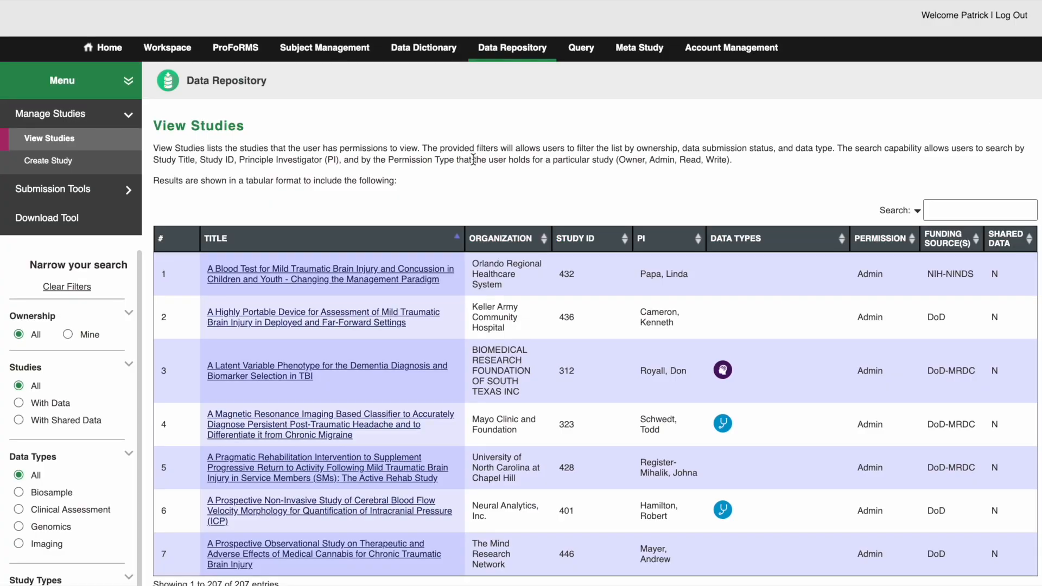
click(84, 225)
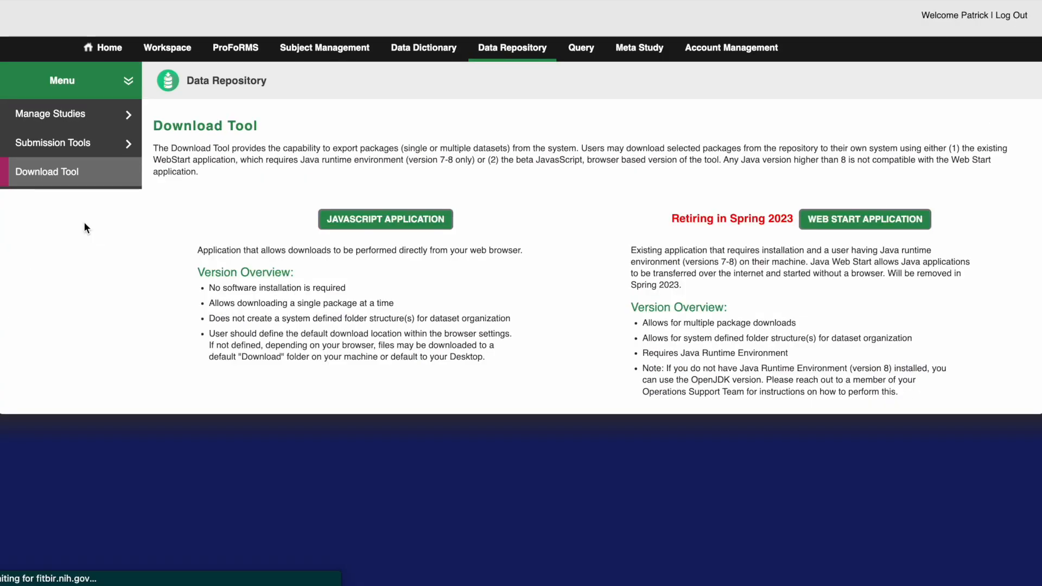
click(385, 220)
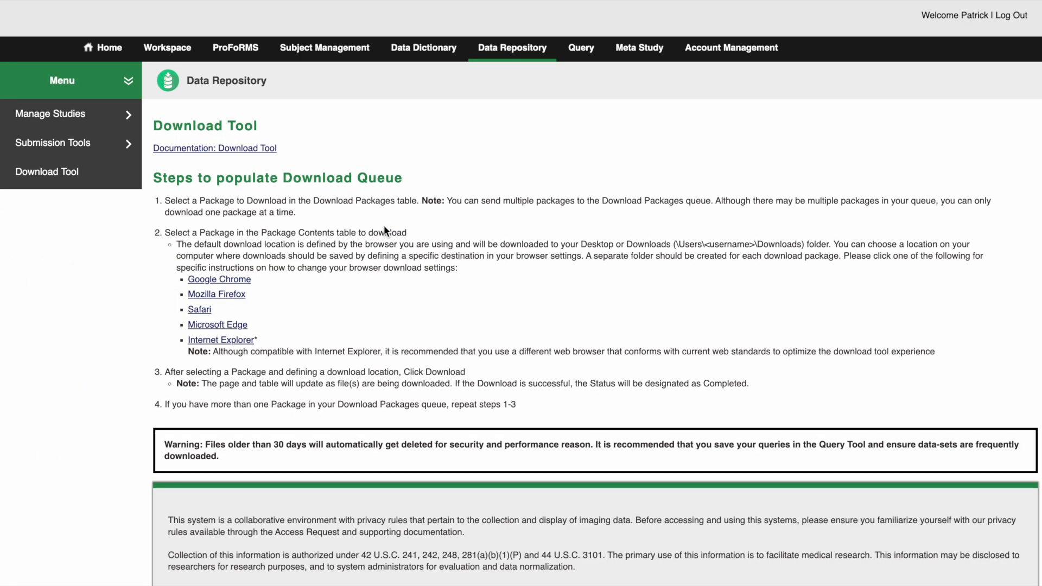
scroll(363, 311, down, 3)
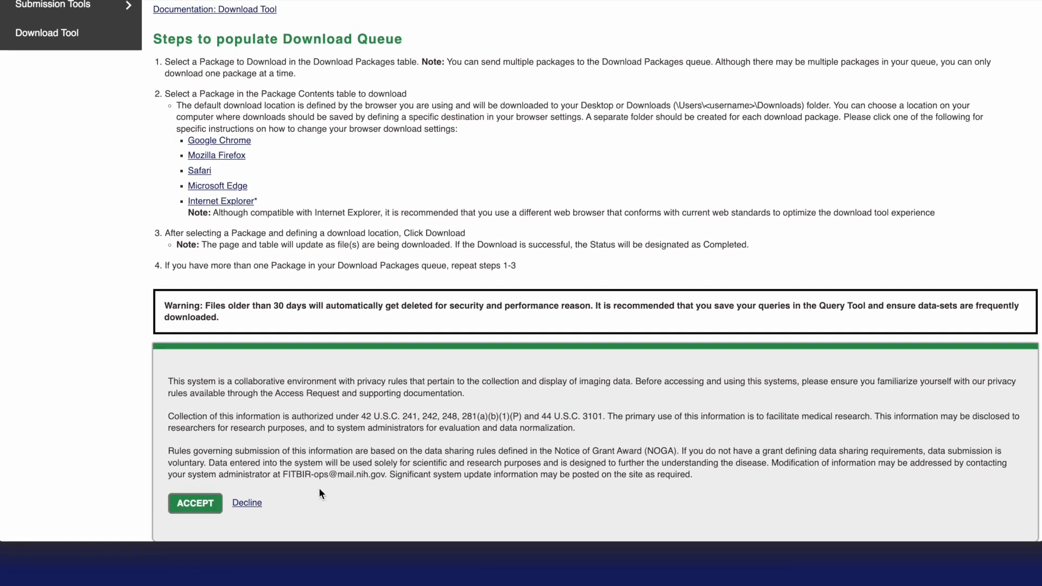
click(194, 503)
scroll(190, 509, up, 3)
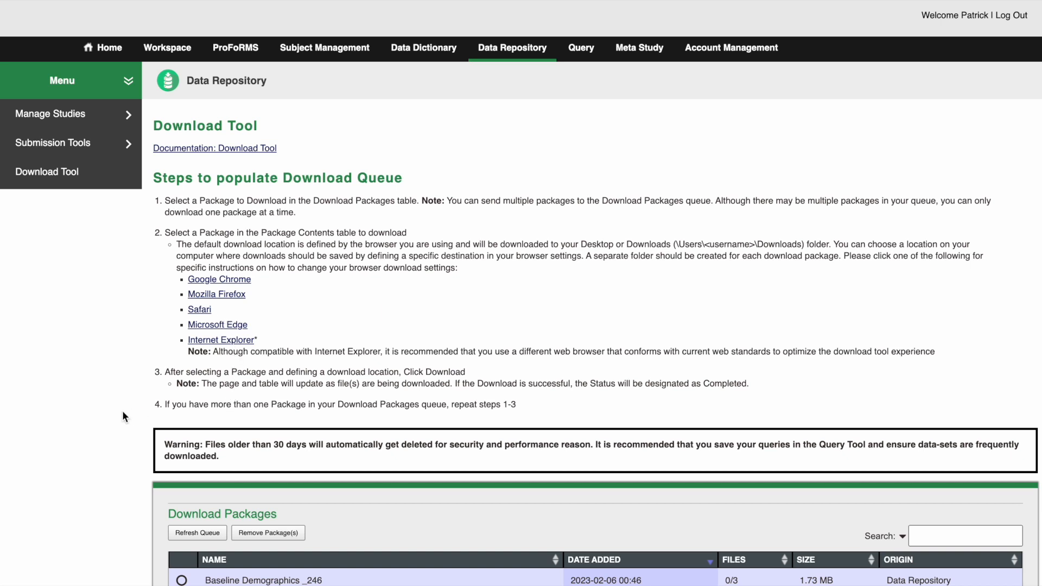
Choose the Baseline Demographics package, search its contents for ".xml" and select dataFile-1559852767631.xml.
scroll(123, 412, down, 5)
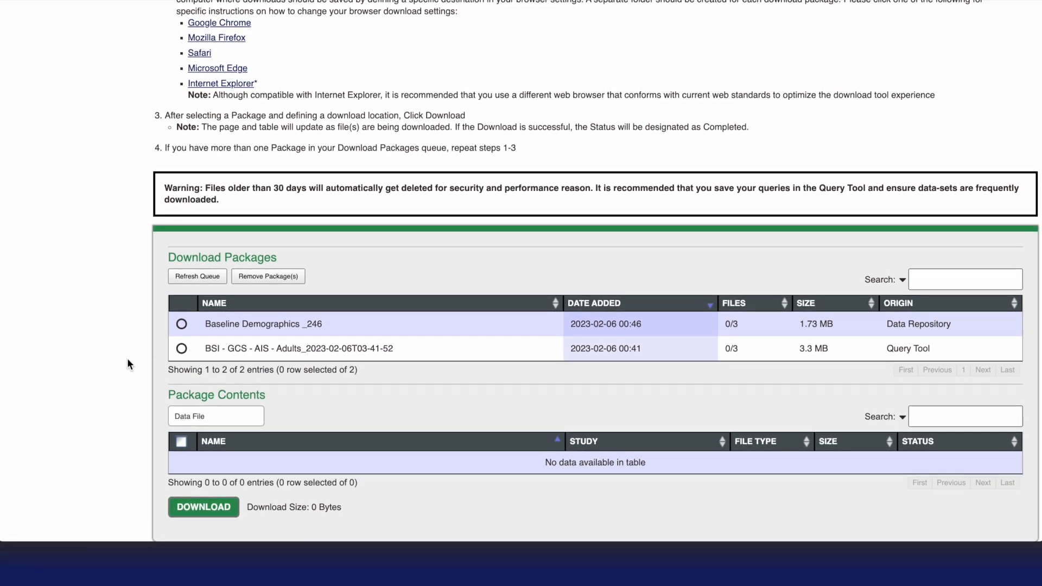
click(181, 324)
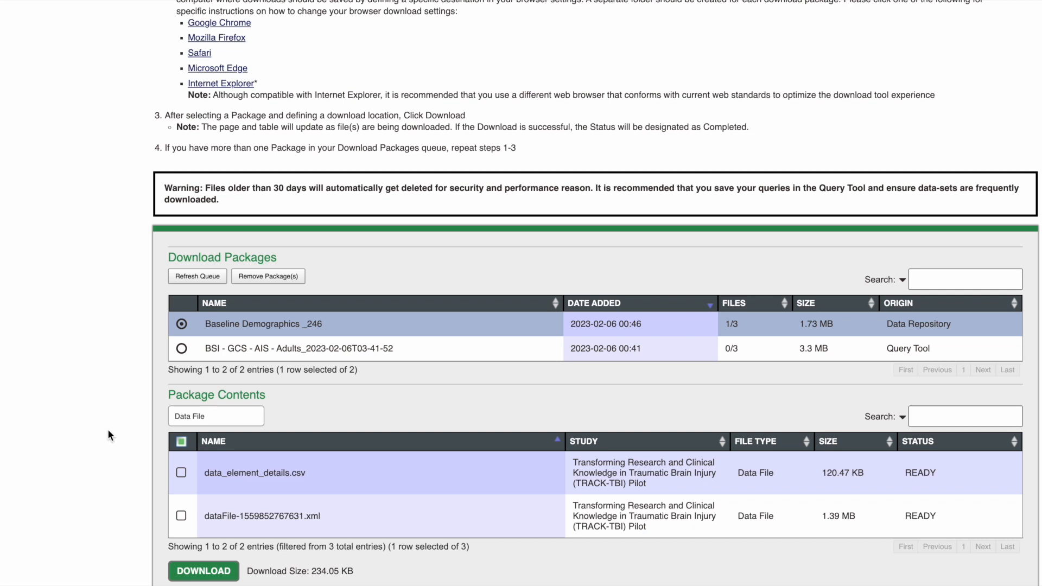
scroll(107, 433, down, 2)
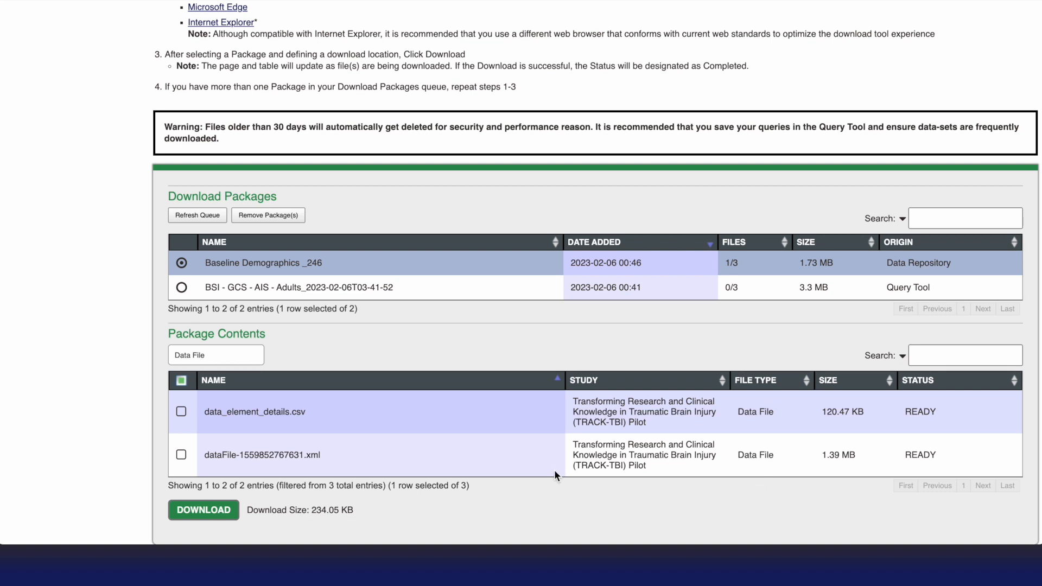
click(955, 355)
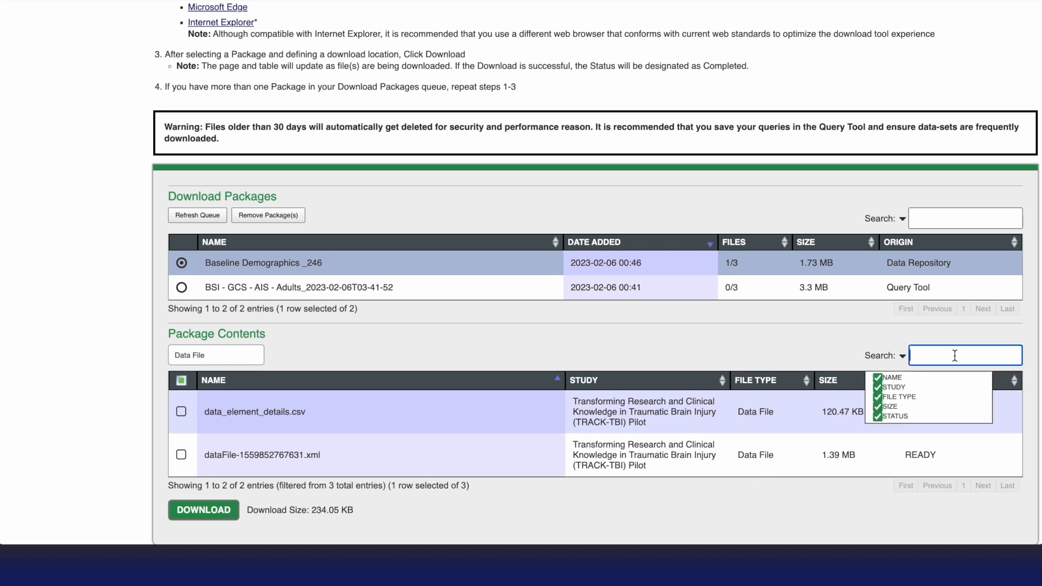
text(.xml)
click(181, 452)
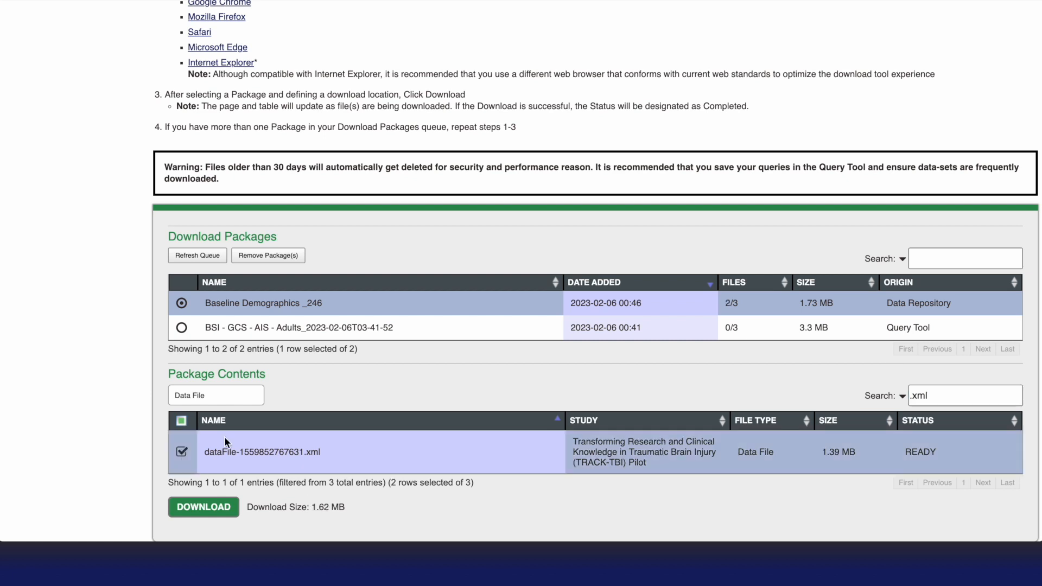
Clear the contents search, also select data_element_details.csv, and download the selected package files.
drag(942, 393, 585, 405)
key(BackSpace)
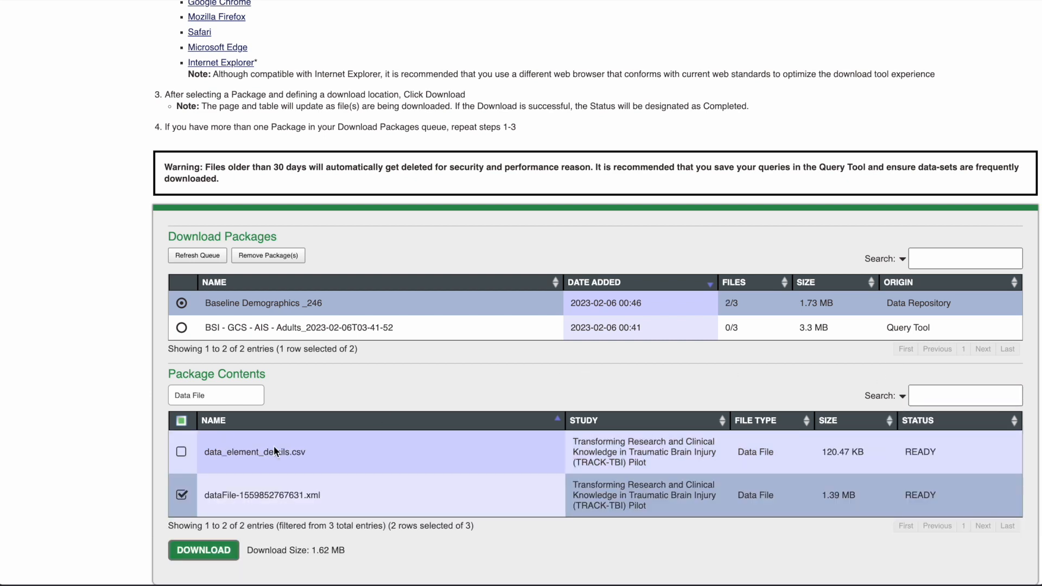
click(181, 451)
scroll(133, 477, down, 1)
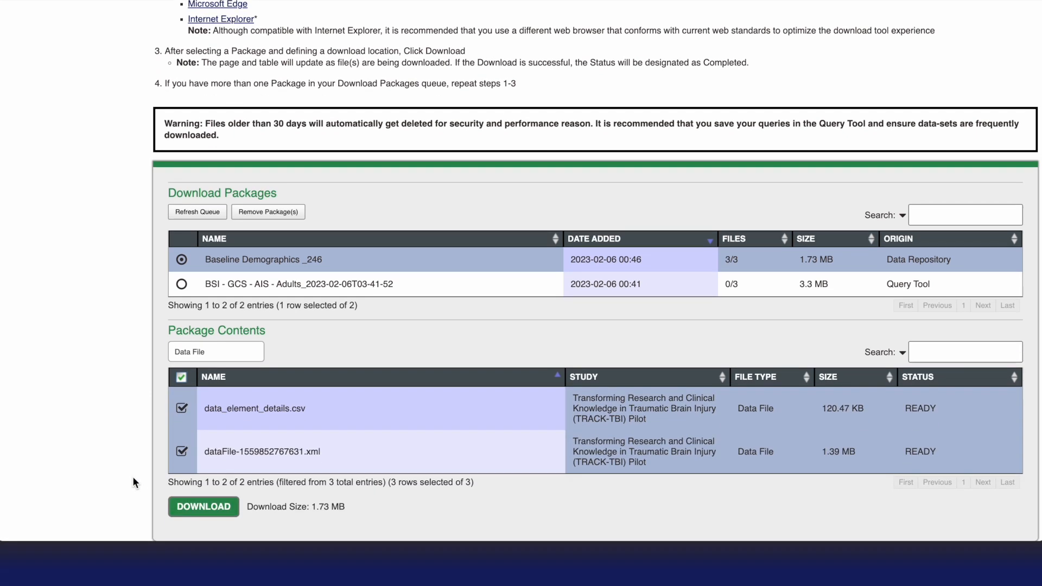
click(205, 511)
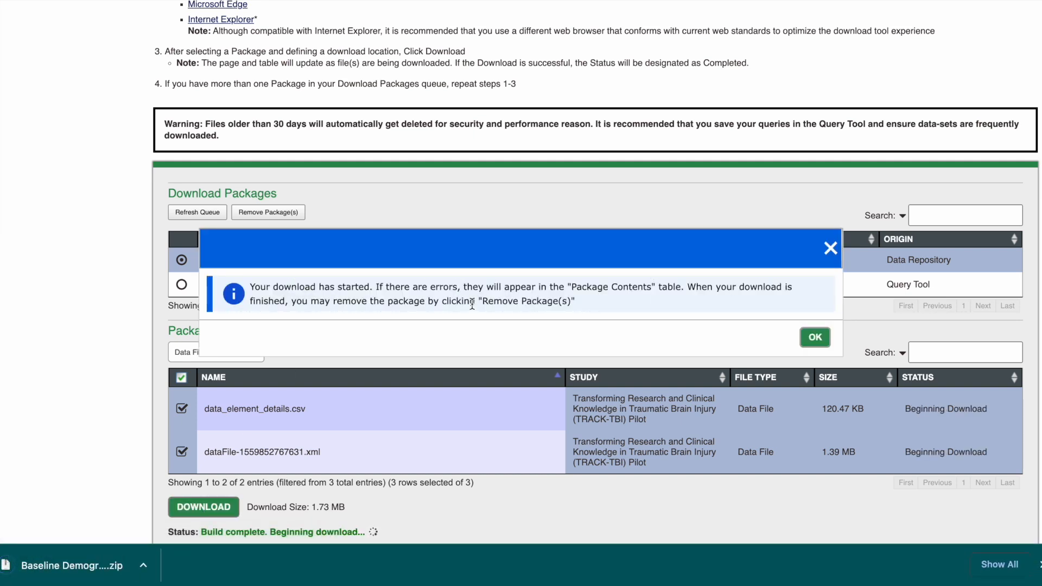
Acknowledge the download-started notice and check the download status of the Baseline Demographics package files.
click(815, 338)
scroll(542, 394, down, 1)
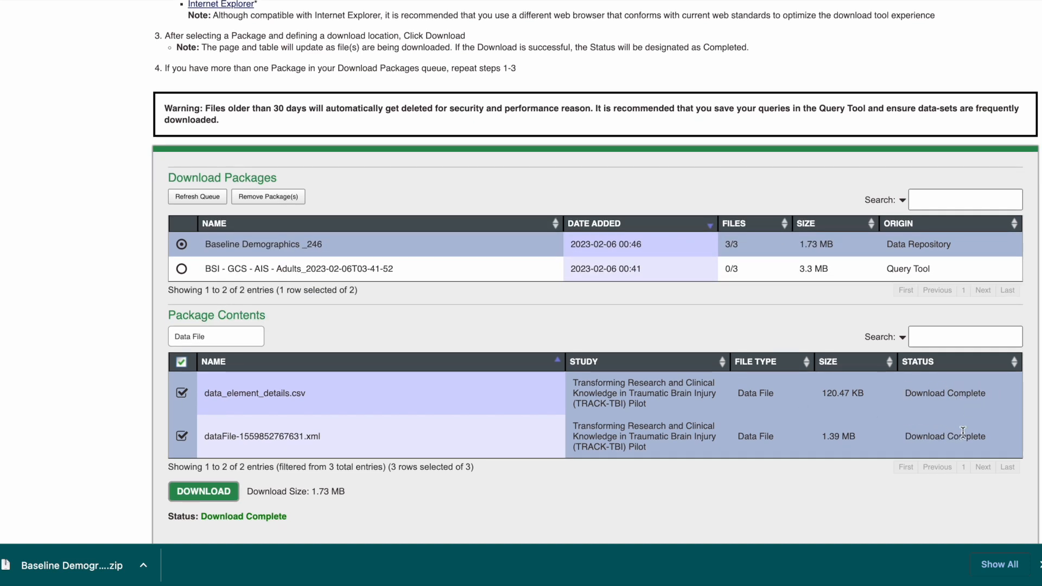
scroll(409, 502, up, 1)
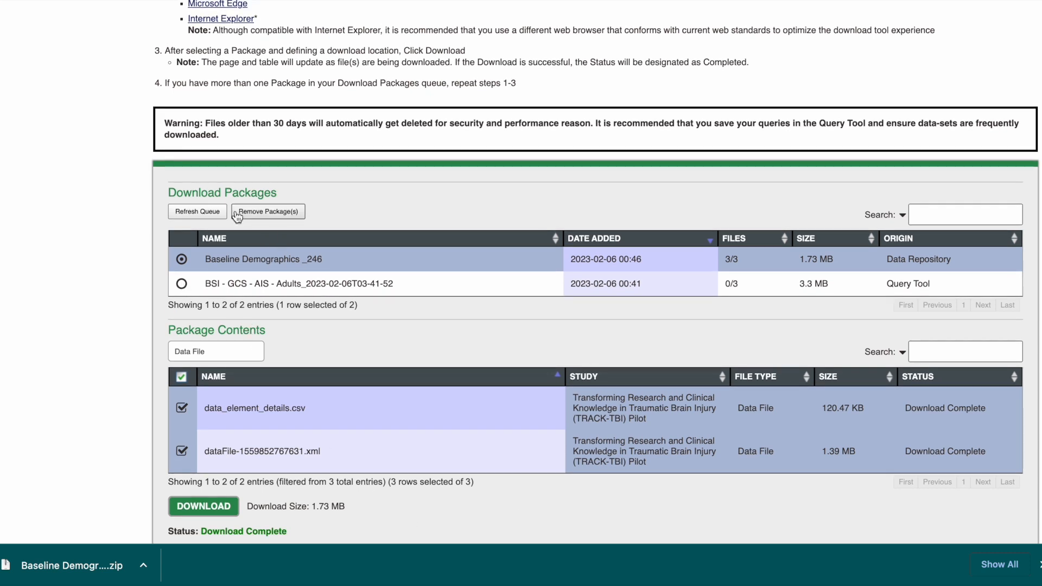
Choose the "BSI - GCS - AIS - Adults" package, select its data element details CSV, query.json and query result CSV, and download all three files.
click(182, 285)
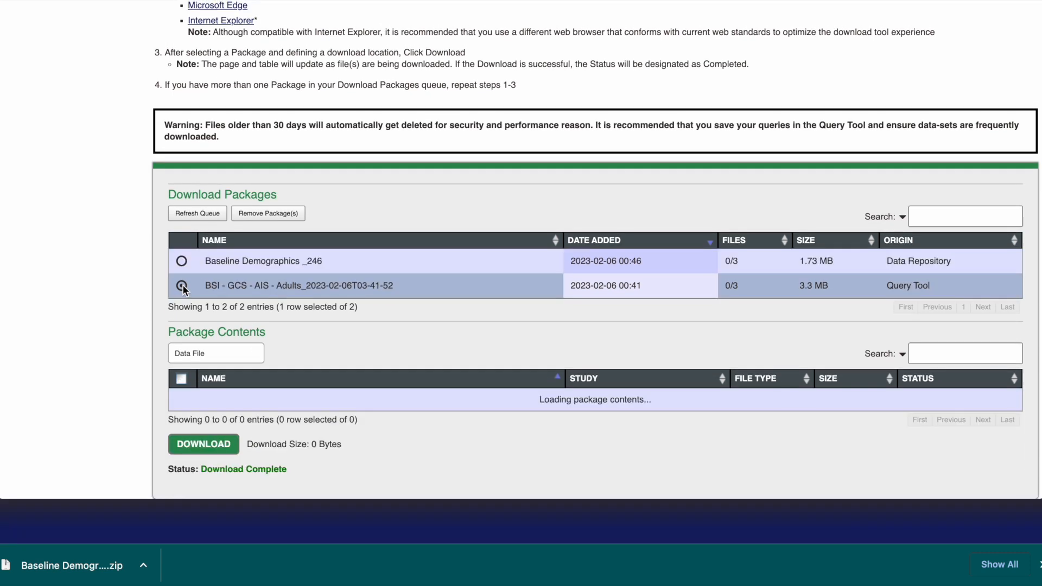
scroll(379, 326, down, 1)
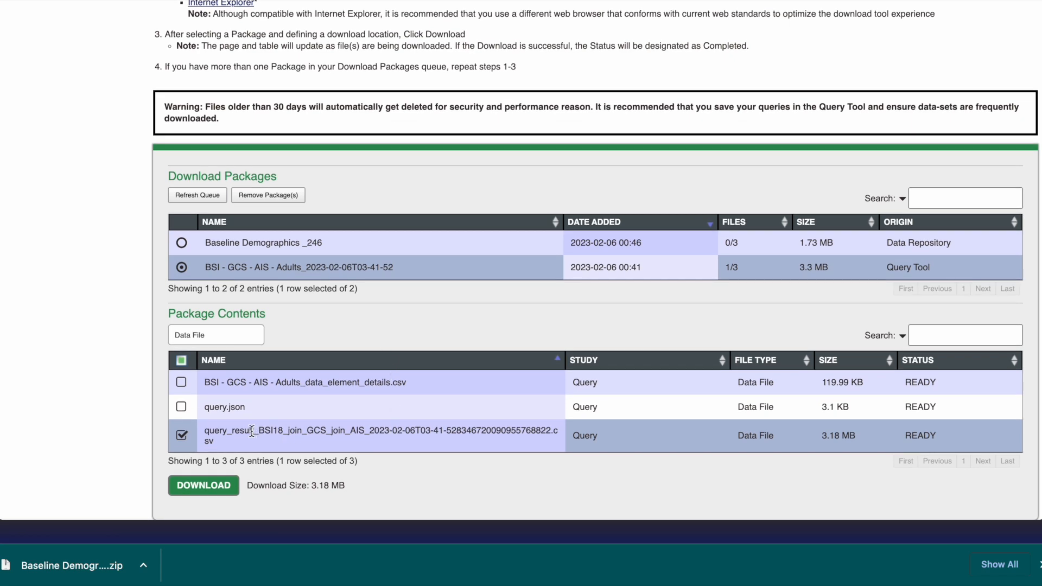
scroll(319, 437, up, 2)
click(181, 406)
click(182, 431)
scroll(181, 444, down, 2)
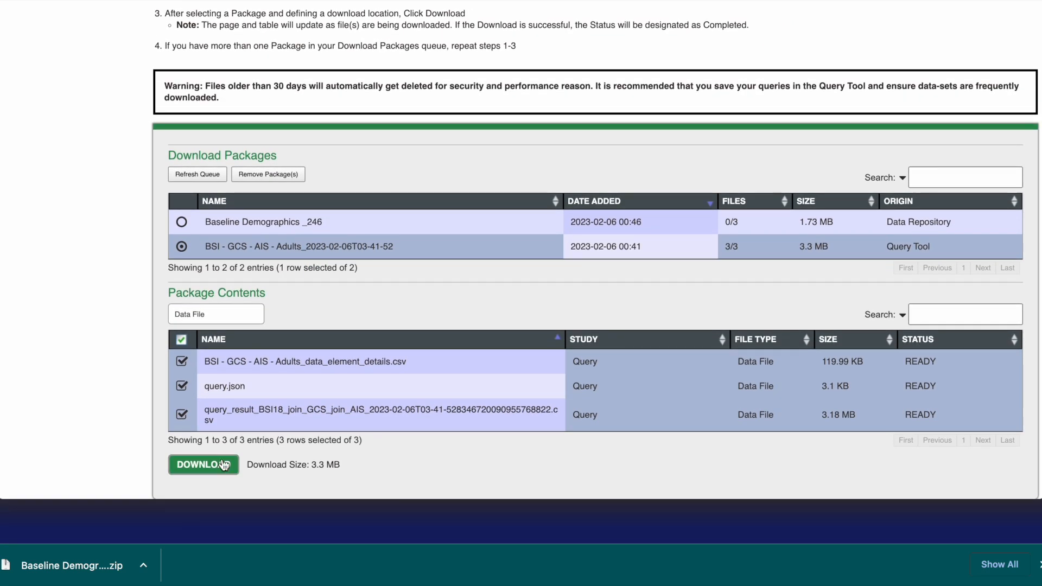
click(204, 464)
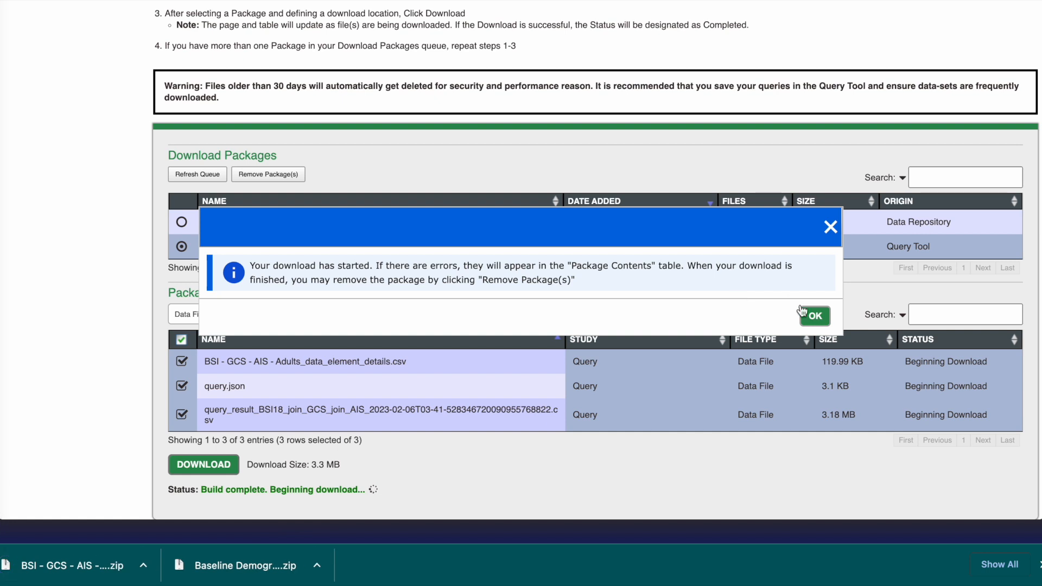
click(815, 316)
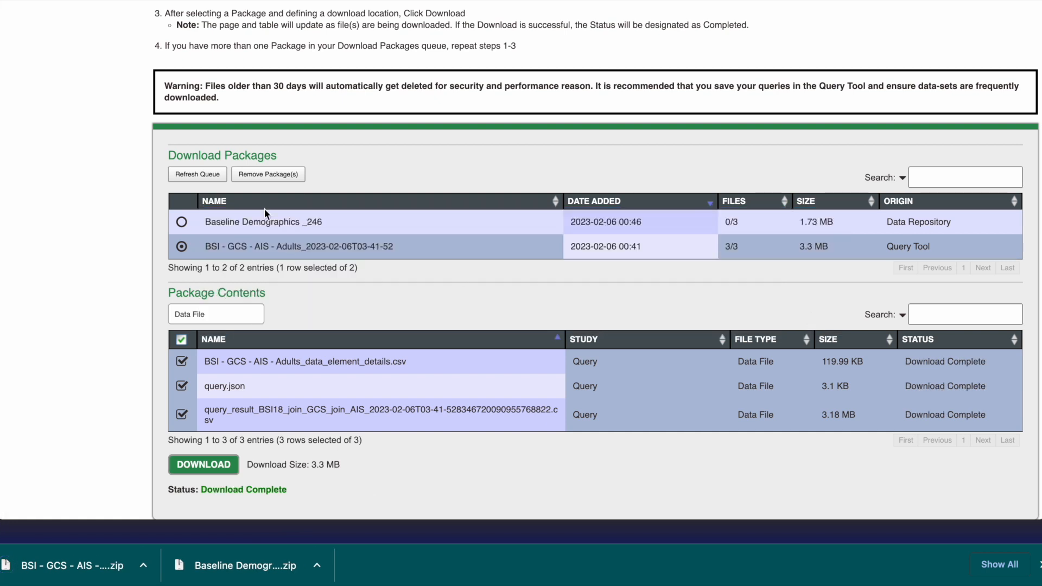
Remove only the Baseline Demographics package from the download packages queue.
click(274, 177)
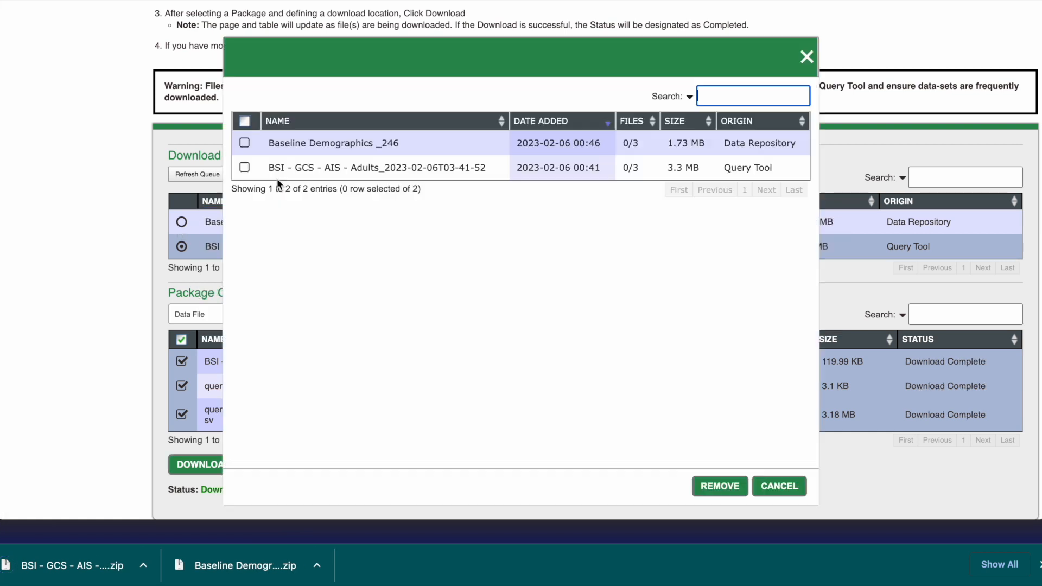
click(244, 143)
click(244, 168)
click(244, 167)
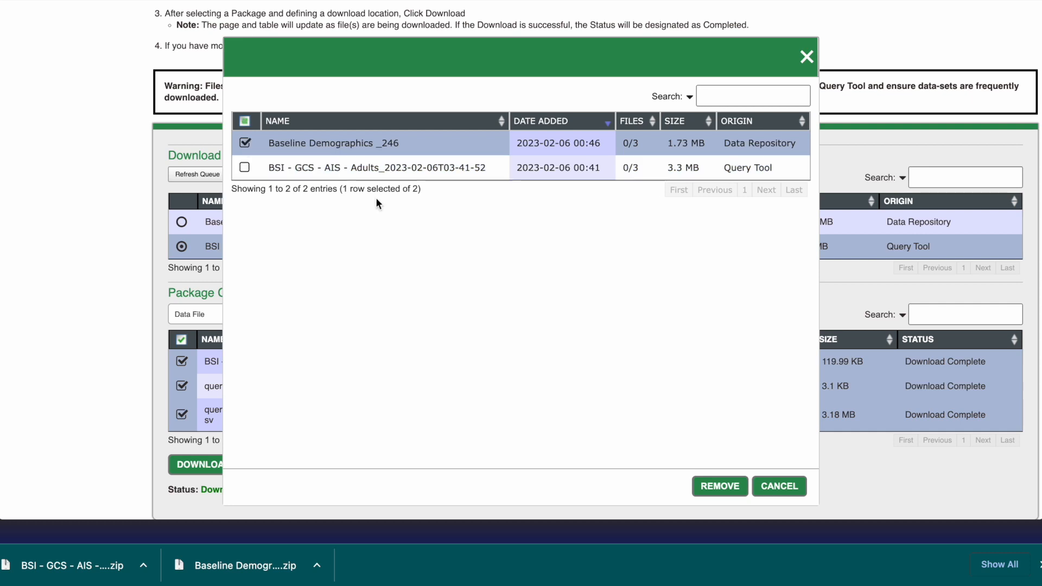
click(715, 491)
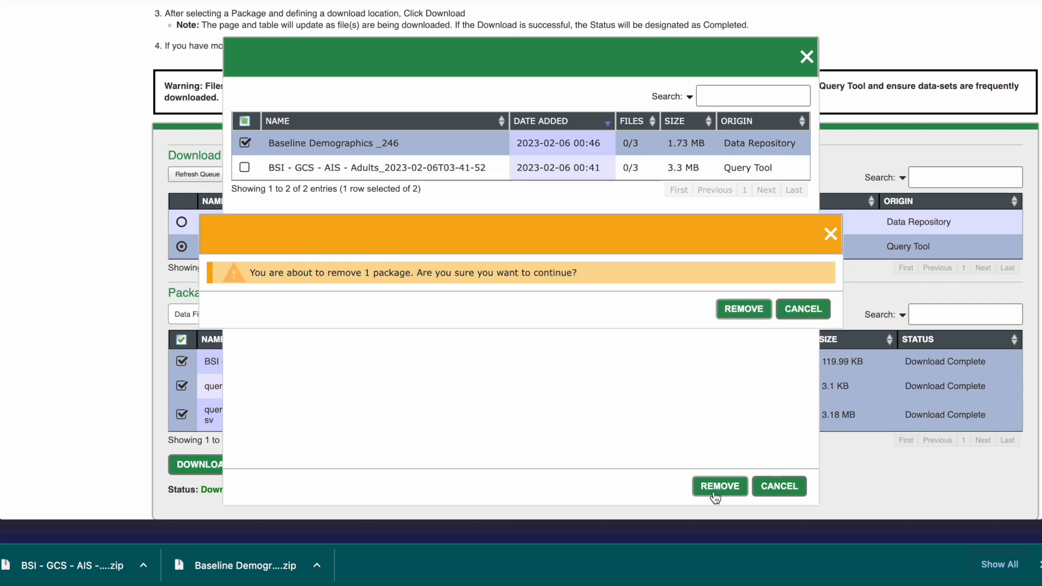
click(744, 315)
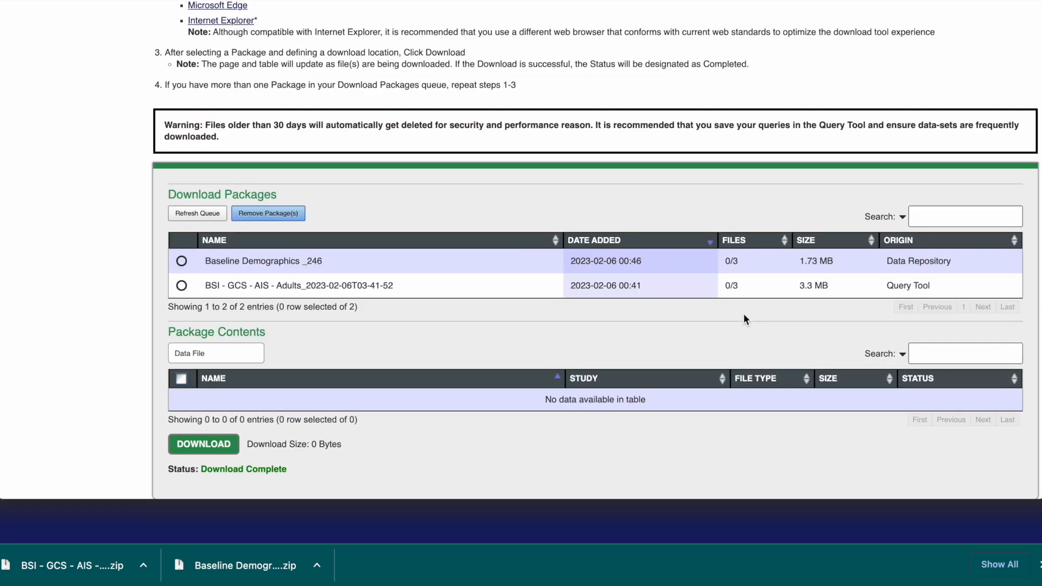